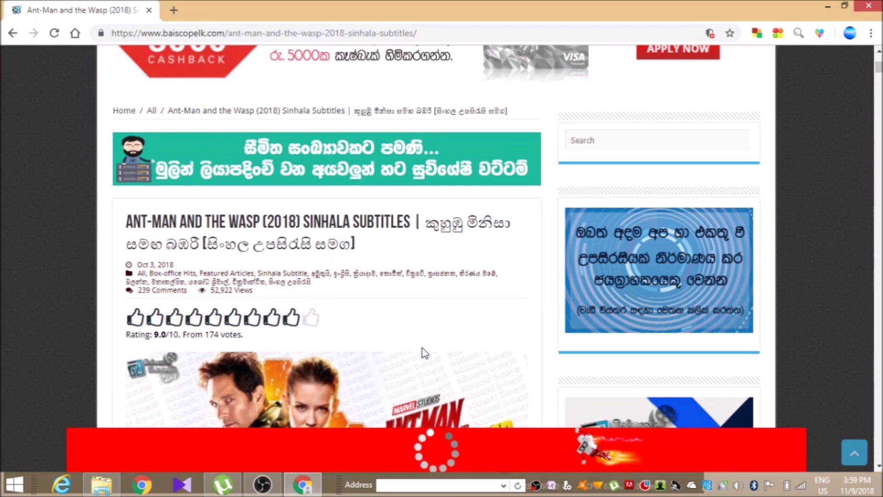
Scroll the Ant-Man and the Wasp (2018) Sinhala subtitles article down to its Download Now section.
{"action": "scroll", "coordinate": [423, 355], "scroll_direction": "down", "scroll_amount": 3}
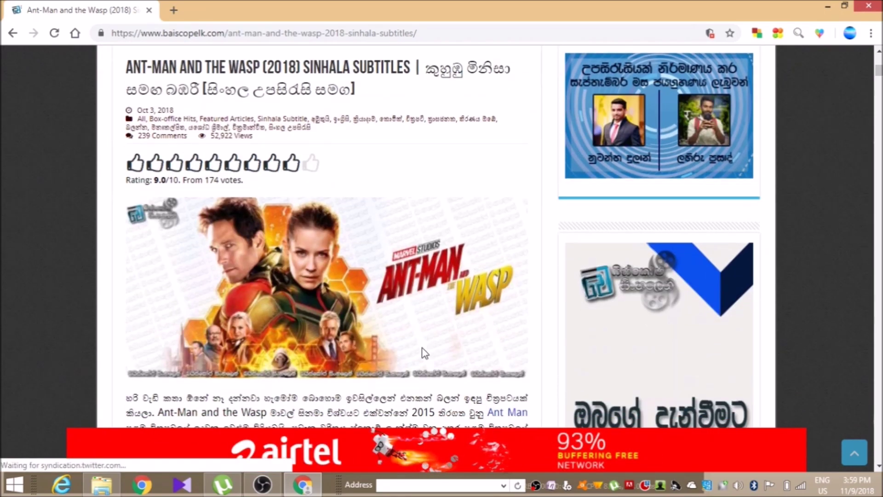
{"action": "scroll", "coordinate": [423, 354], "scroll_direction": "down", "scroll_amount": 4}
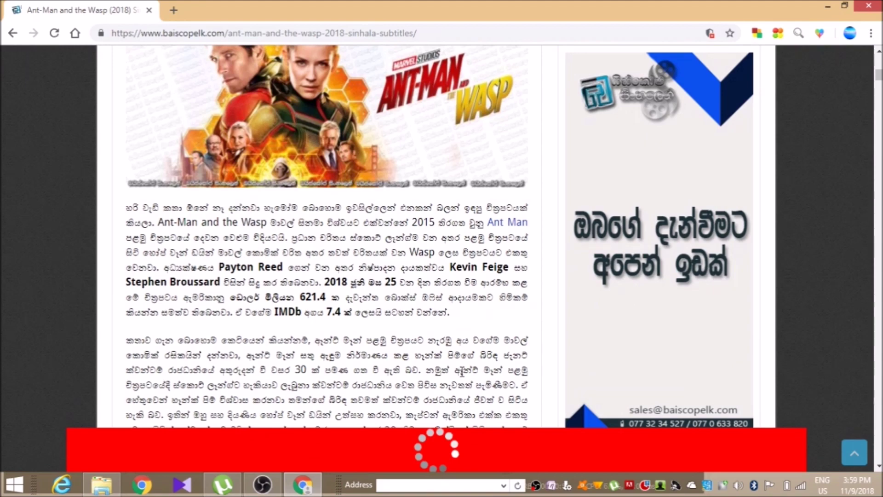
{"action": "scroll", "coordinate": [463, 375], "scroll_direction": "down", "scroll_amount": 10}
{"action": "scroll", "coordinate": [463, 375], "scroll_direction": "up", "scroll_amount": 5}
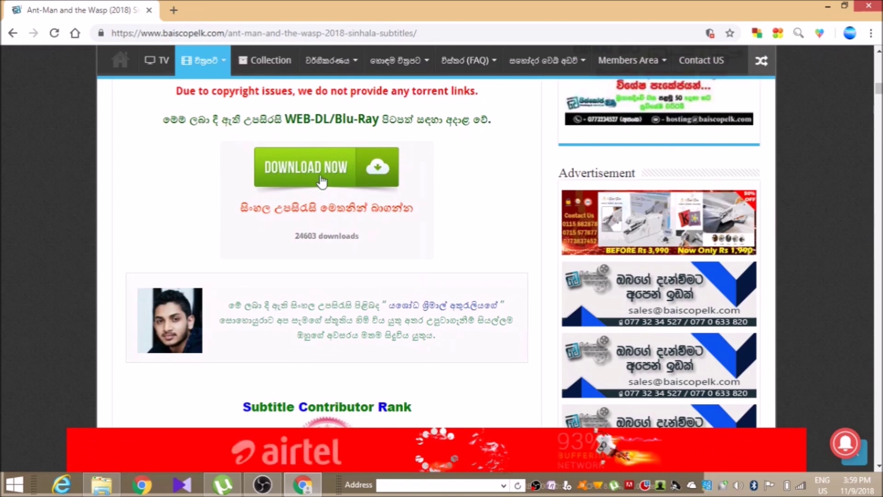
Try downloading the Ant-Man subtitle and land on the No Access notice.
{"action": "left_click", "coordinate": [328, 172]}
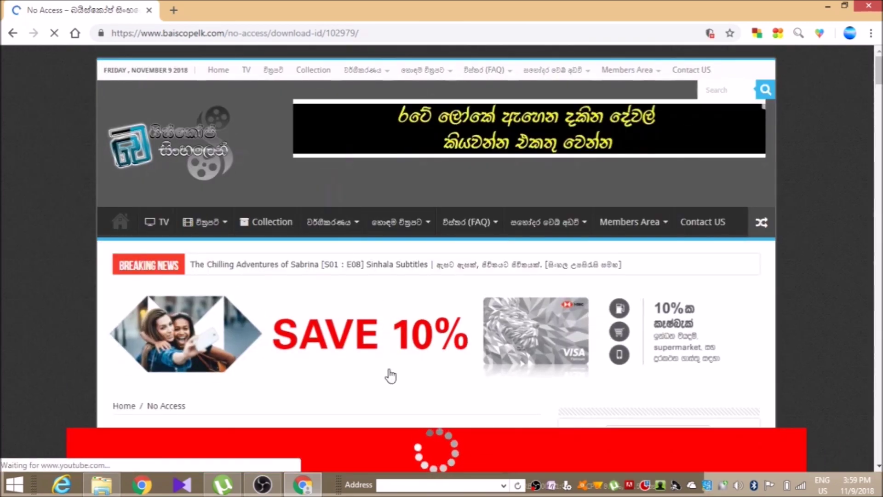
{"action": "scroll", "coordinate": [389, 368], "scroll_direction": "down", "scroll_amount": 10}
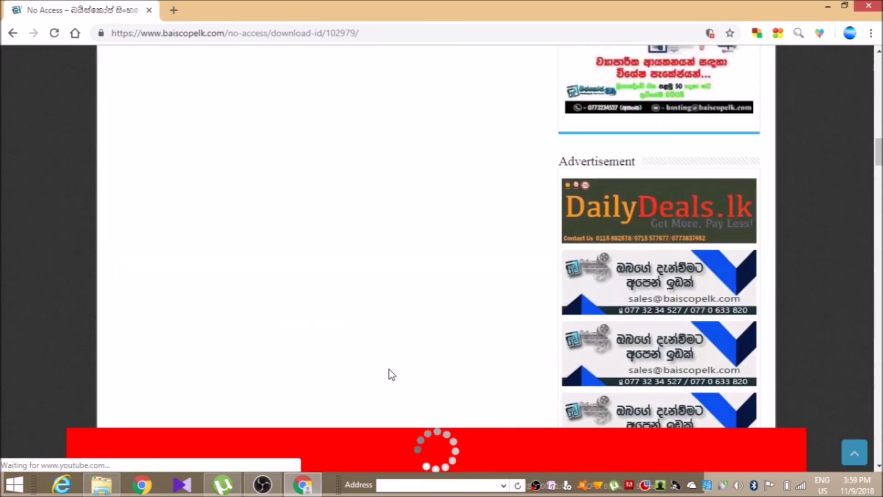
{"action": "scroll", "coordinate": [389, 369], "scroll_direction": "up", "scroll_amount": 10}
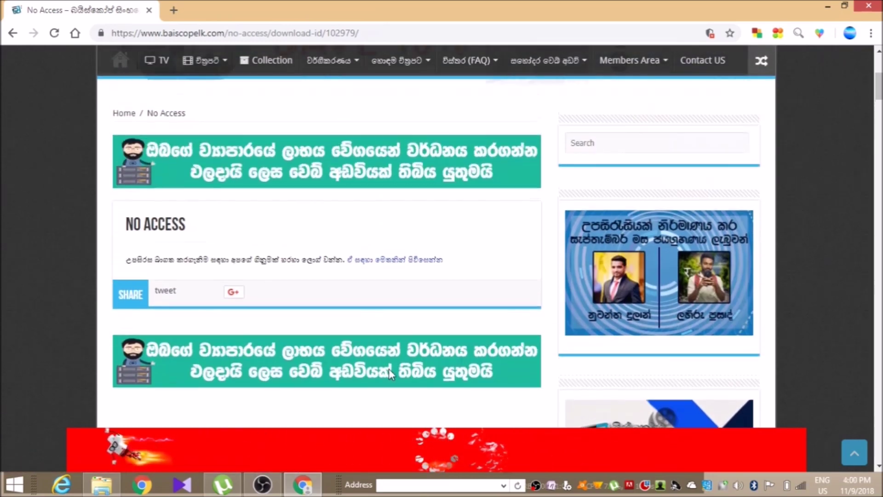
{"action": "scroll", "coordinate": [389, 373], "scroll_direction": "down", "scroll_amount": 3}
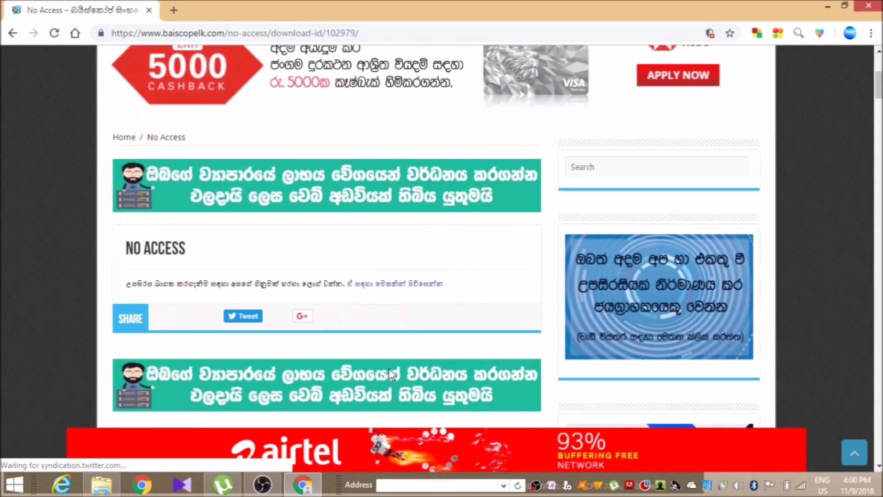
Log in to Baiscope.lk with the saved account details.
{"action": "left_click", "coordinate": [365, 294]}
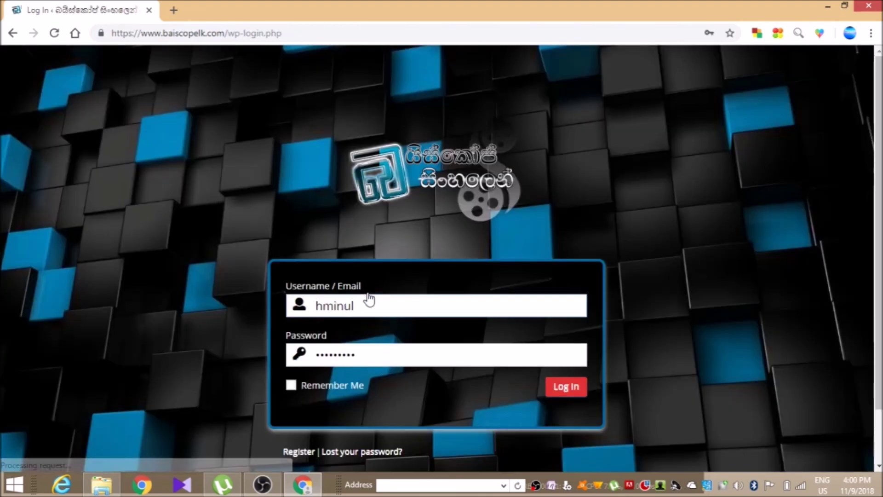
{"action": "left_click", "coordinate": [564, 391]}
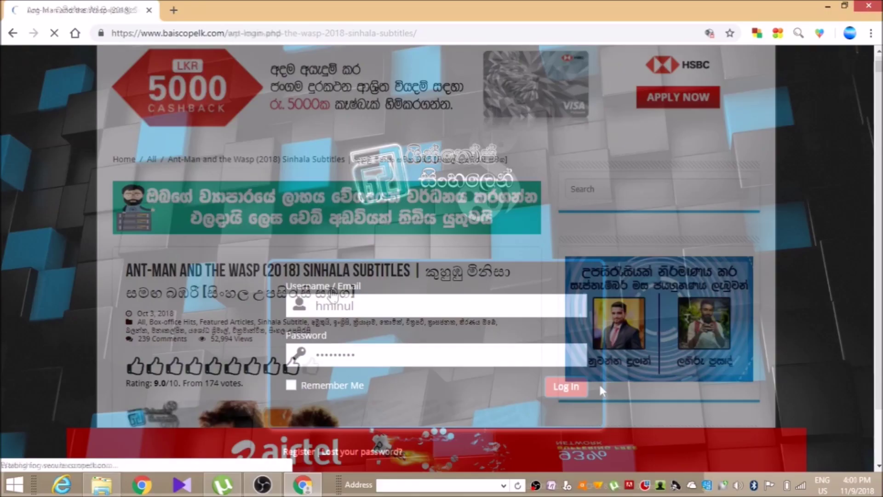
{"action": "scroll", "coordinate": [333, 295], "scroll_direction": "down", "scroll_amount": 10}
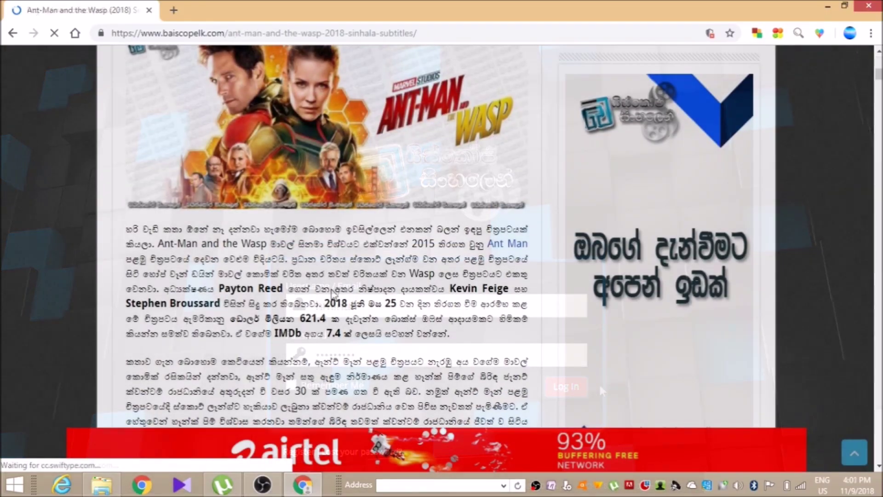
Return to Download Now and save the 179 KB Ant-Man and the Wasp subtitle zip.
{"action": "scroll", "coordinate": [332, 293], "scroll_direction": "down", "scroll_amount": 6}
{"action": "scroll", "coordinate": [333, 295], "scroll_direction": "up", "scroll_amount": 3}
{"action": "scroll", "coordinate": [333, 295], "scroll_direction": "up", "scroll_amount": 5}
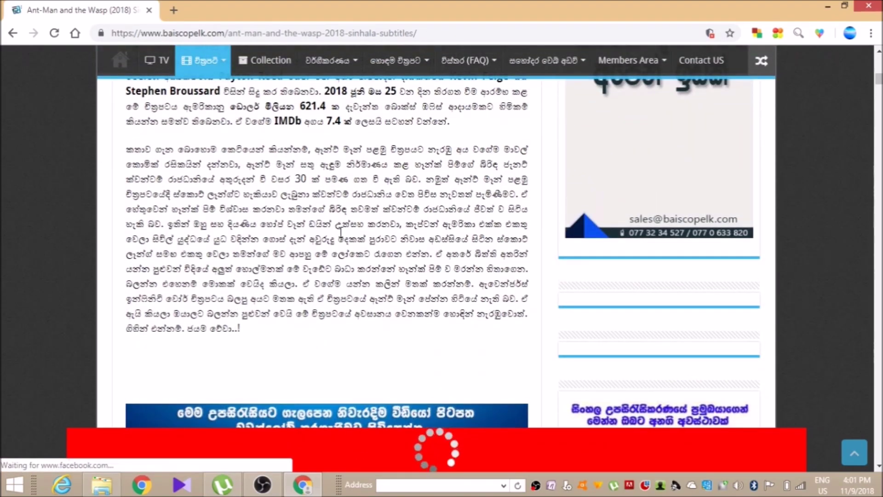
{"action": "scroll", "coordinate": [342, 237], "scroll_direction": "up", "scroll_amount": 2}
{"action": "scroll", "coordinate": [342, 237], "scroll_direction": "down", "scroll_amount": 6}
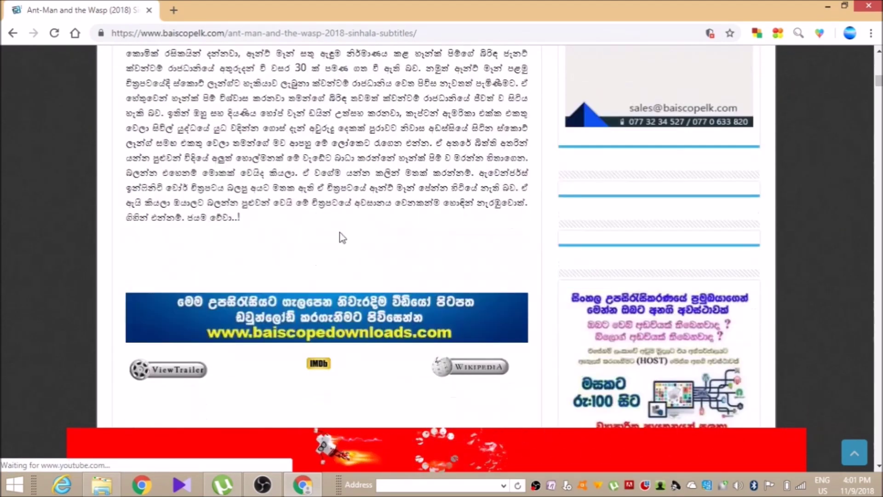
{"action": "scroll", "coordinate": [267, 209], "scroll_direction": "down", "scroll_amount": 4}
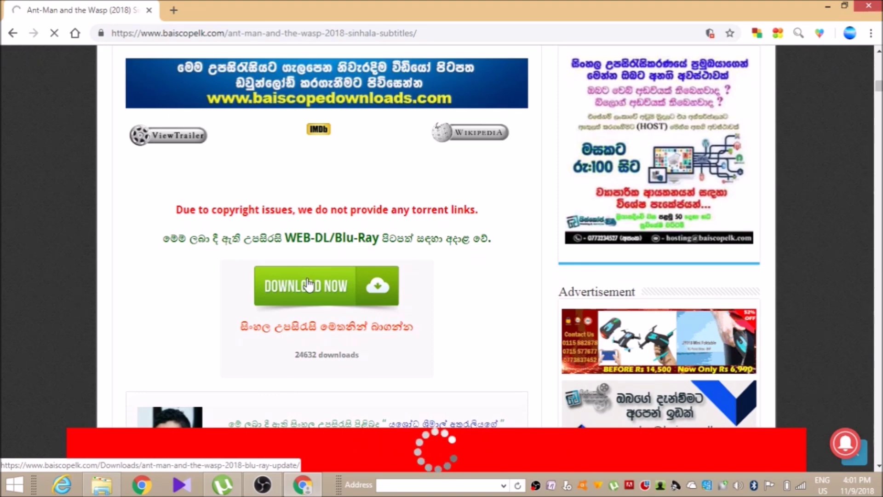
{"action": "left_click", "coordinate": [308, 285]}
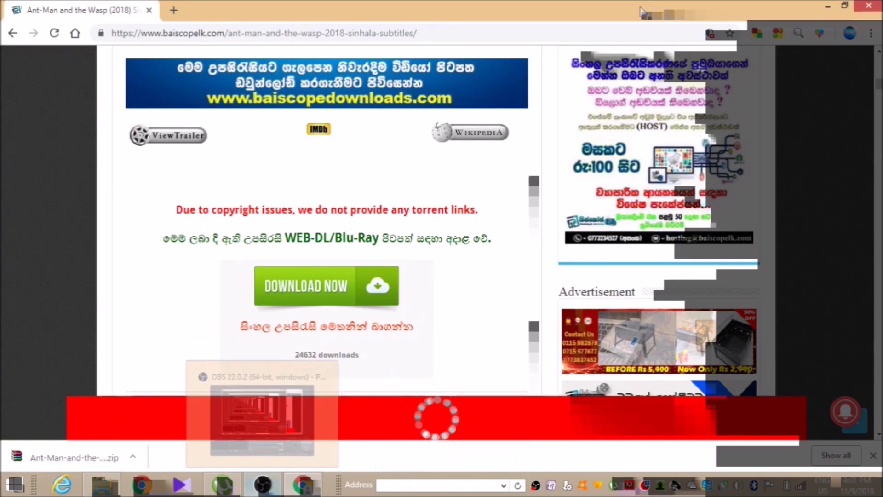
In a new tab, search 'winrar free download' and open the win-rar.com download page.
{"action": "left_click", "coordinate": [173, 10]}
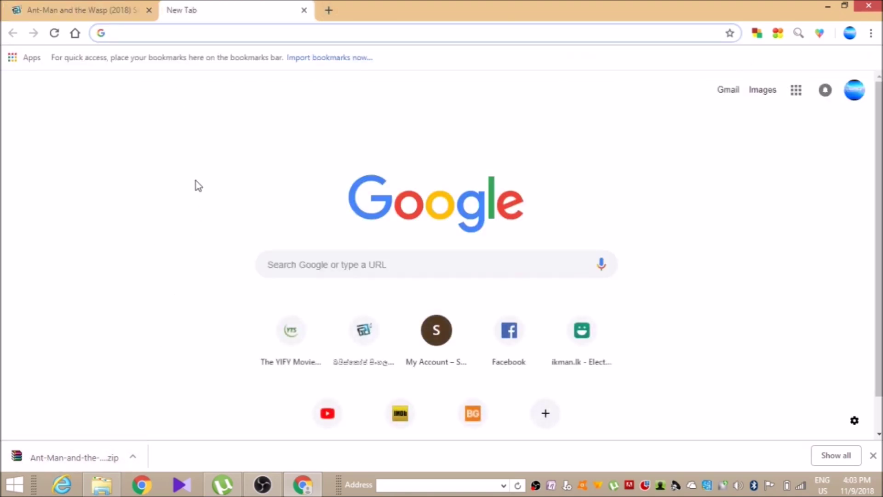
{"action": "type", "text": "winrar"}
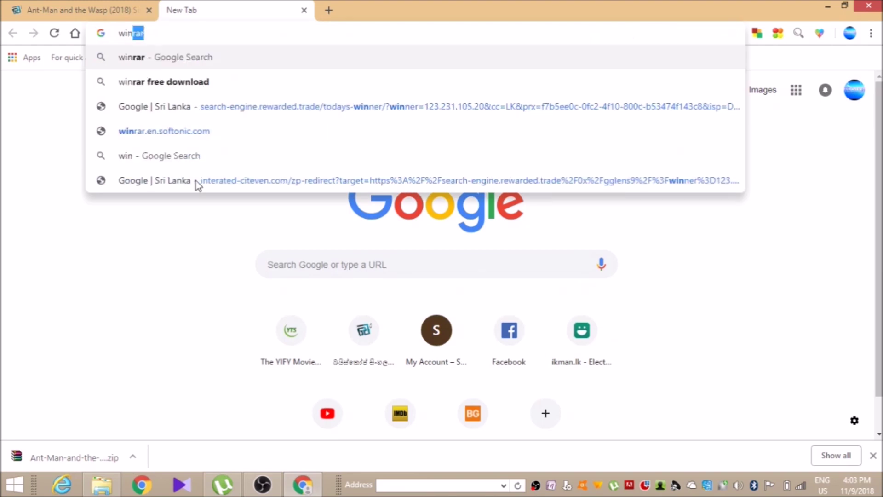
{"action": "left_click", "coordinate": [202, 79]}
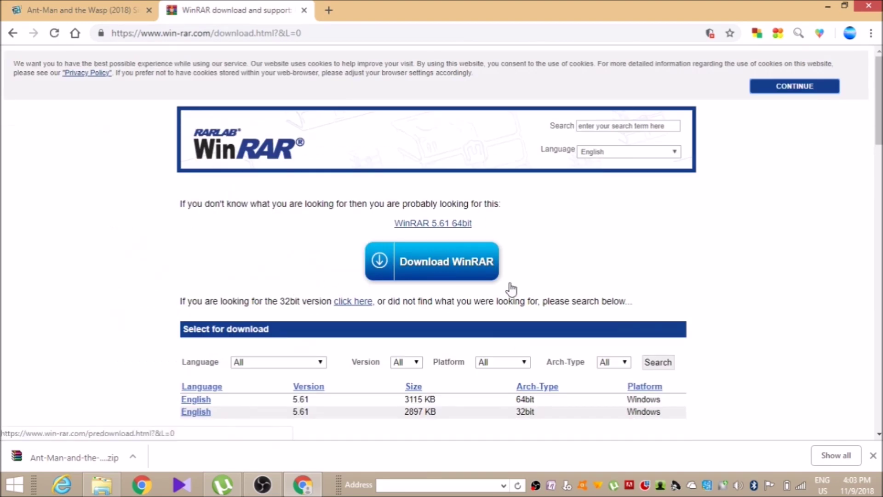
{"action": "scroll", "coordinate": [582, 275], "scroll_direction": "down", "scroll_amount": 7}
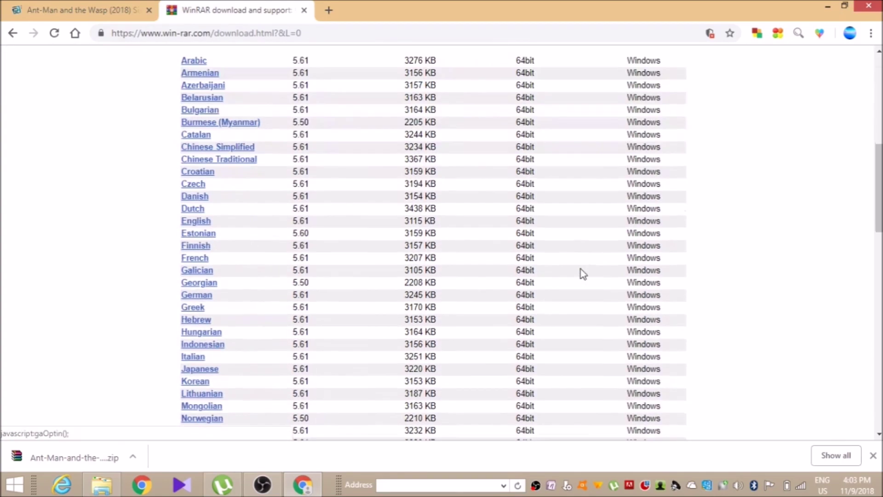
{"action": "scroll", "coordinate": [583, 274], "scroll_direction": "up", "scroll_amount": 8}
{"action": "scroll", "coordinate": [583, 274], "scroll_direction": "down", "scroll_amount": 1}
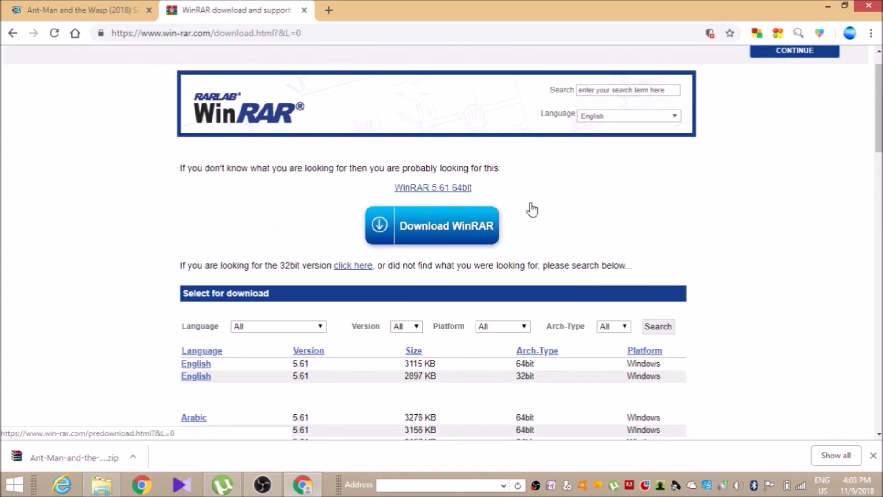
{"action": "scroll", "coordinate": [532, 210], "scroll_direction": "up", "scroll_amount": 1}
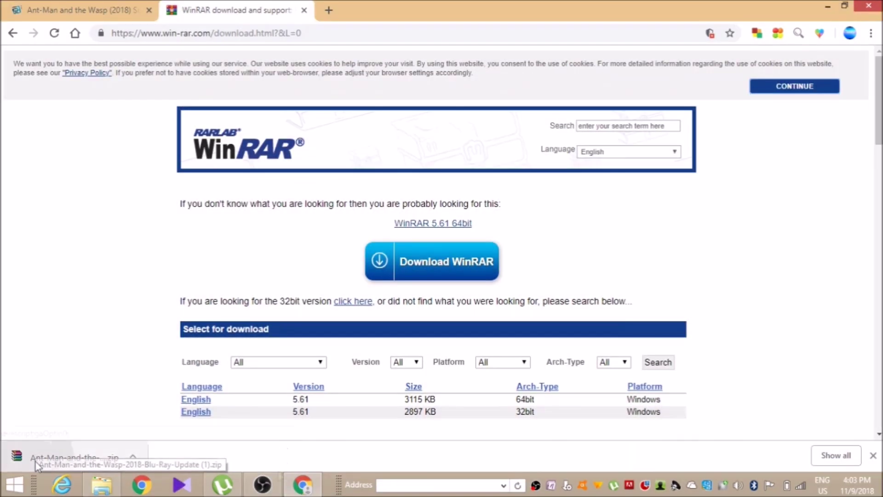
Open the subtitle zip in WinRAR, dismiss the licence reminder, and set extraction to C:\Movies.
{"action": "left_click", "coordinate": [35, 462]}
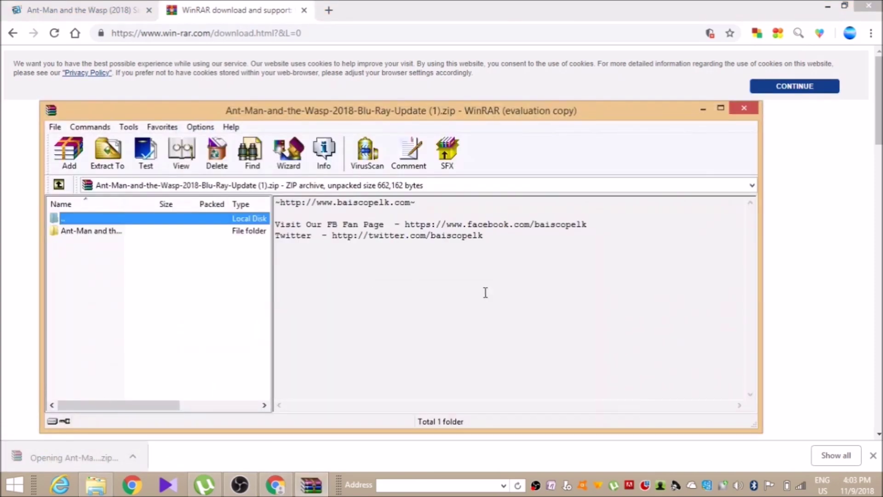
{"action": "left_click", "coordinate": [470, 275]}
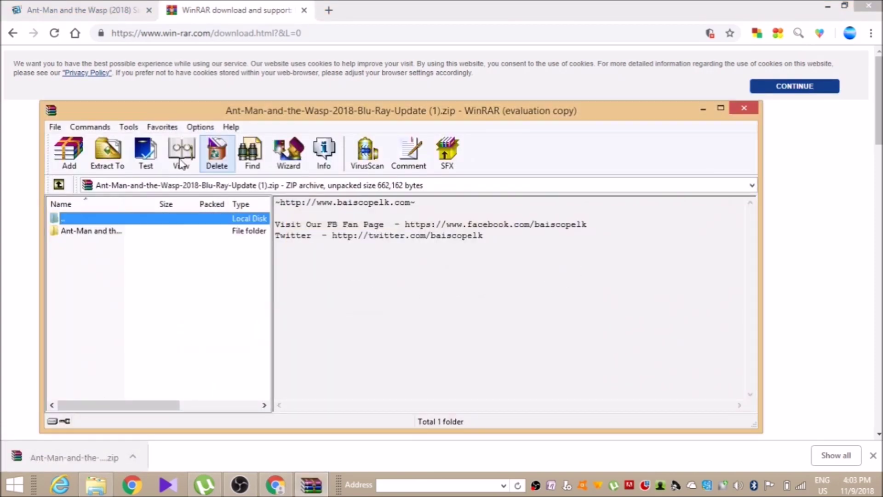
{"action": "left_click", "coordinate": [111, 148]}
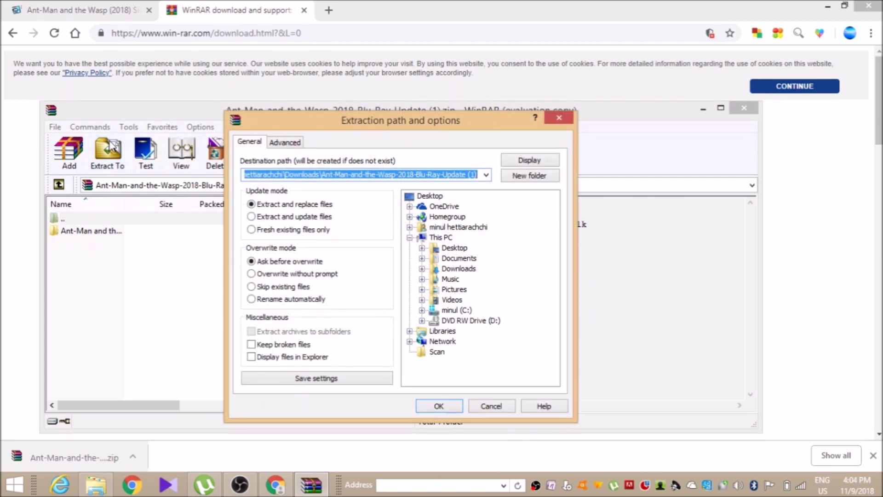
{"action": "double_click", "coordinate": [444, 311]}
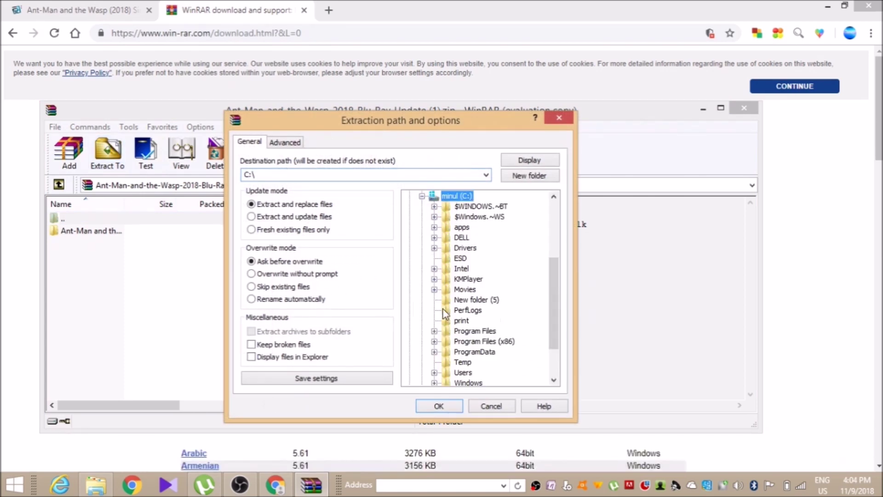
{"action": "double_click", "coordinate": [474, 290]}
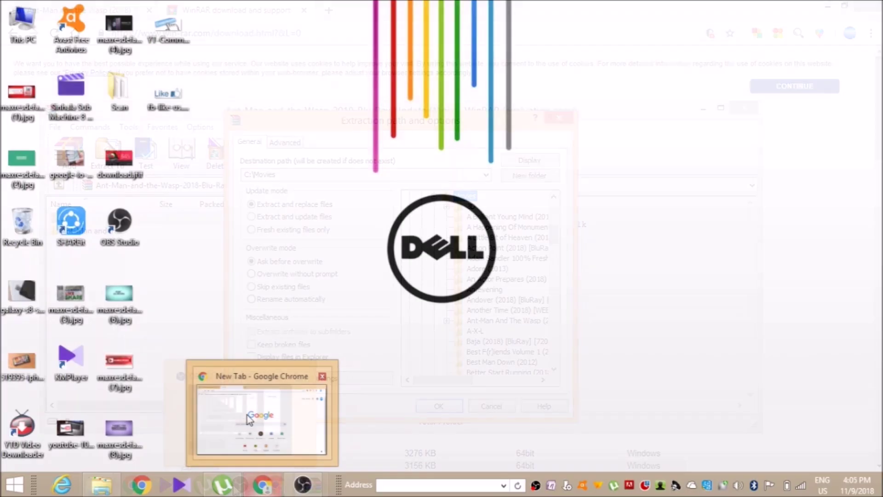
Close the Ant-Man tab and search 'sinhala sub machine software download' to reach Aluth.com.
{"action": "left_click", "coordinate": [249, 419]}
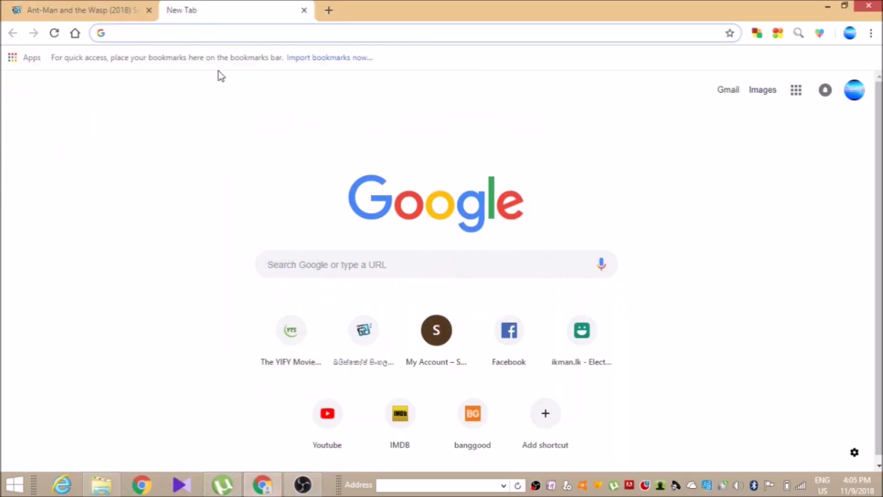
{"action": "left_click", "coordinate": [148, 11]}
{"action": "left_click", "coordinate": [173, 36]}
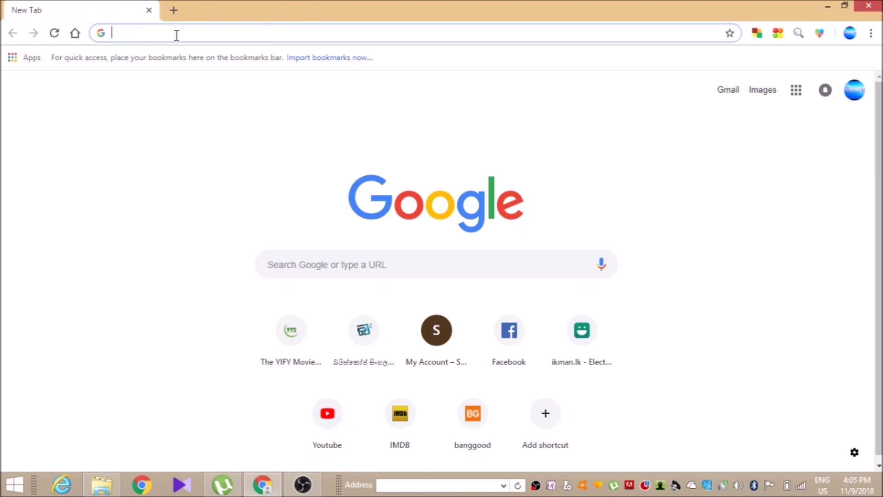
{"action": "type", "text": "sin"}
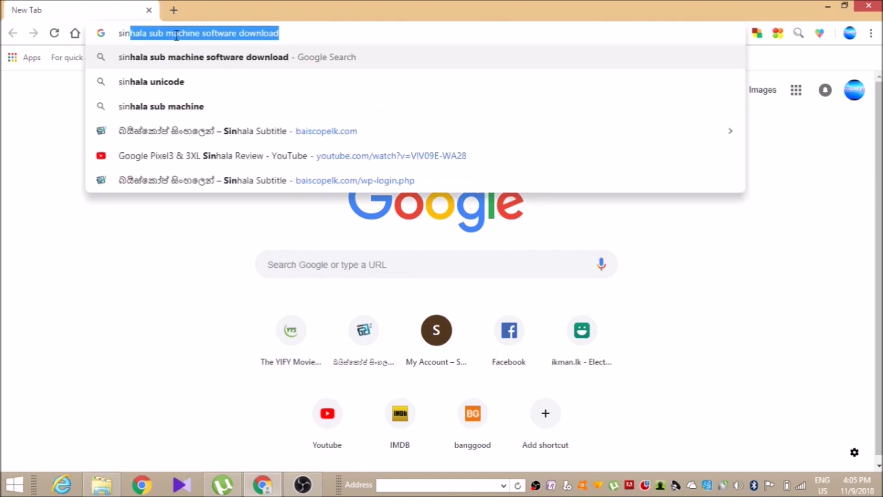
{"action": "type", "text": "hala sub"}
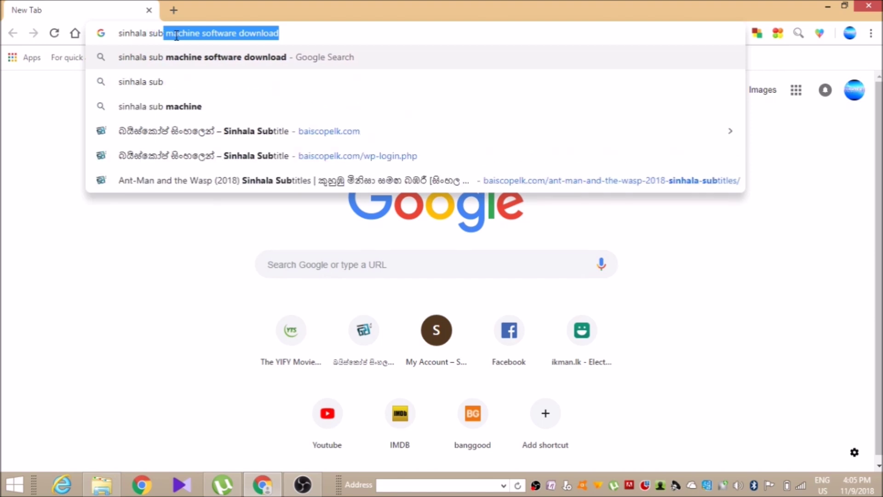
{"action": "key", "text": "Return"}
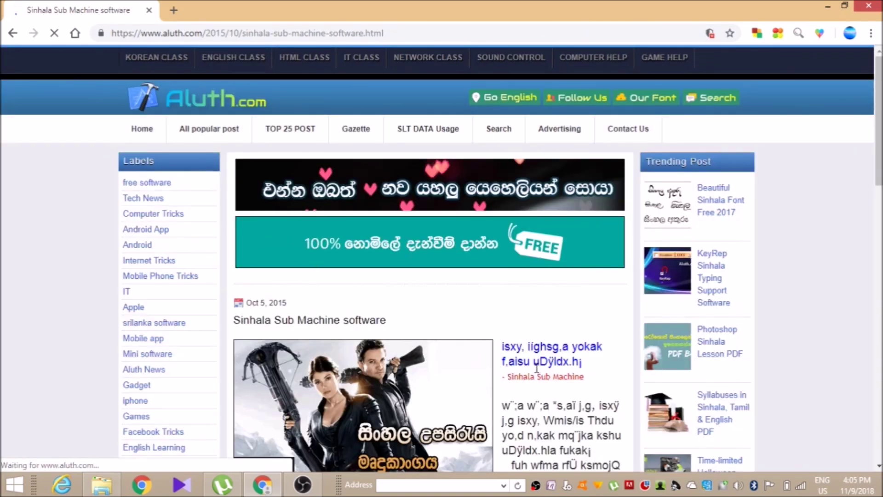
Scroll the Aluth.com Sub Machine article to its screenshot, then switch to the Baiscope Chrome window.
{"action": "scroll", "coordinate": [537, 368], "scroll_direction": "down", "scroll_amount": 1}
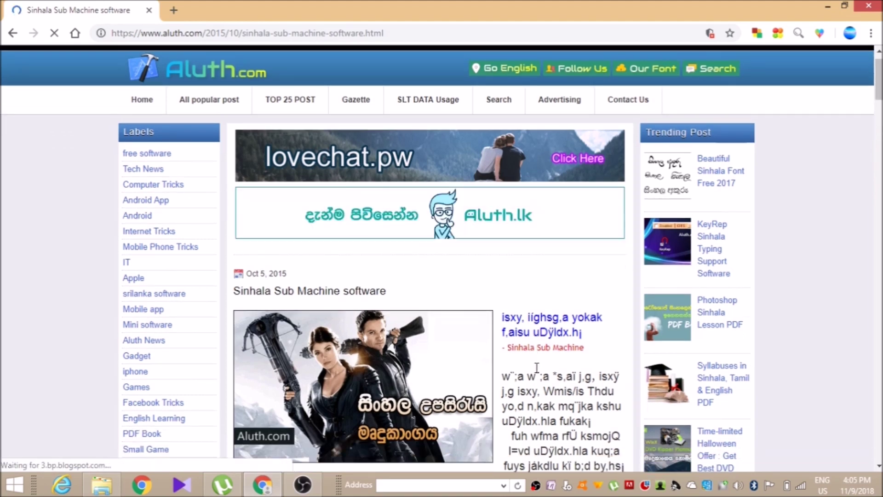
{"action": "scroll", "coordinate": [536, 368], "scroll_direction": "down", "scroll_amount": 2}
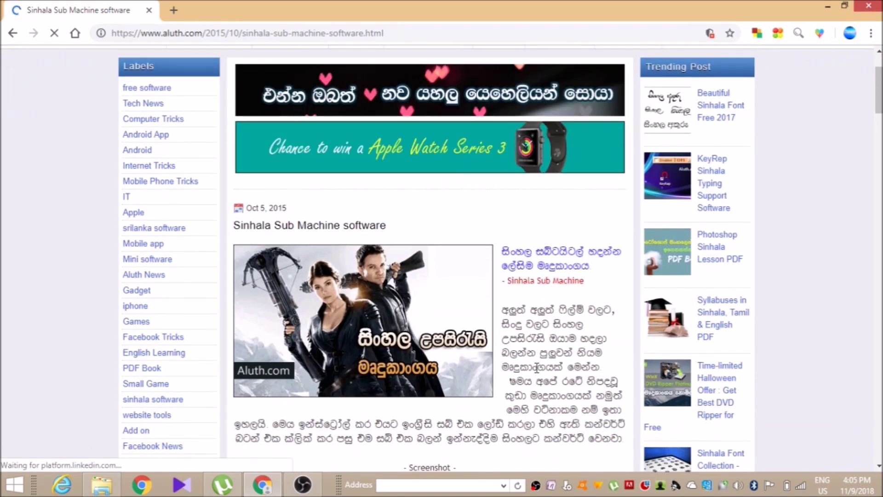
{"action": "scroll", "coordinate": [536, 368], "scroll_direction": "down", "scroll_amount": 4}
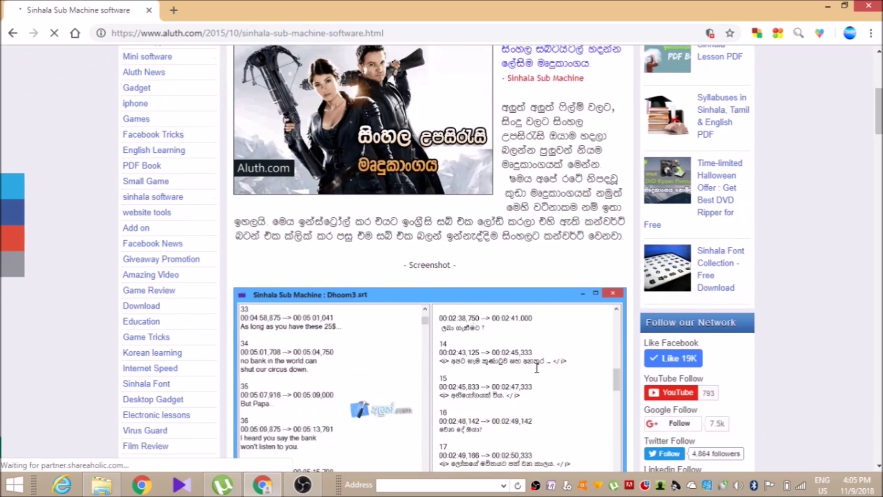
{"action": "scroll", "coordinate": [537, 368], "scroll_direction": "up", "scroll_amount": 2}
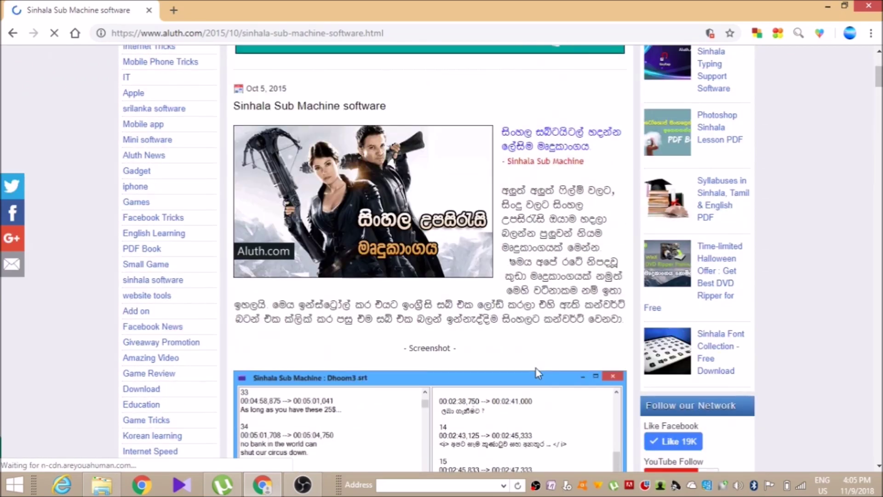
{"action": "scroll", "coordinate": [536, 368], "scroll_direction": "down", "scroll_amount": 7}
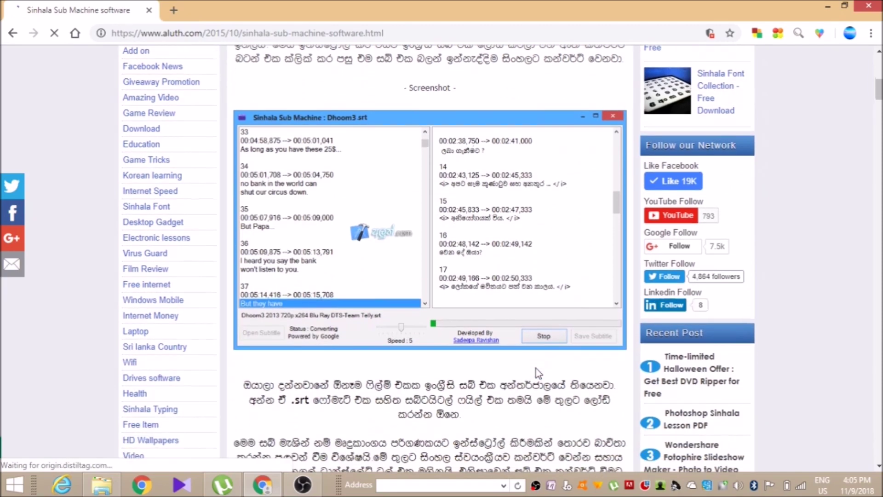
{"action": "scroll", "coordinate": [537, 368], "scroll_direction": "down", "scroll_amount": 2}
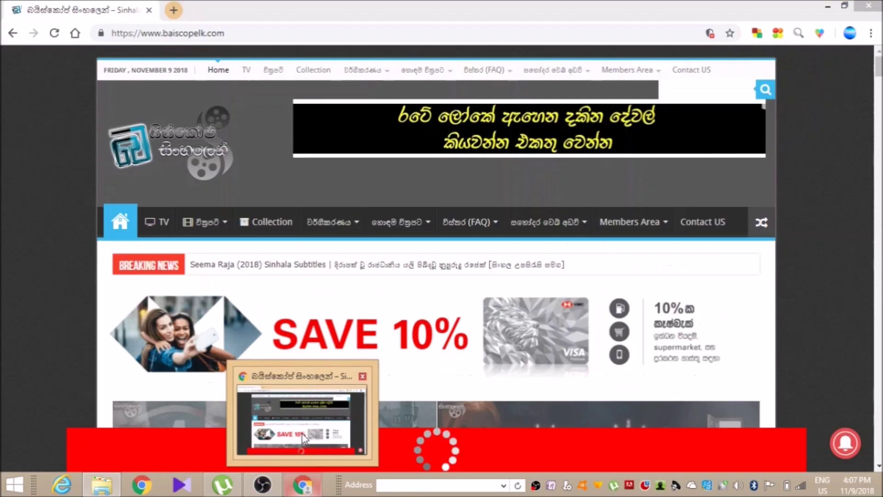
{"action": "left_click", "coordinate": [303, 409]}
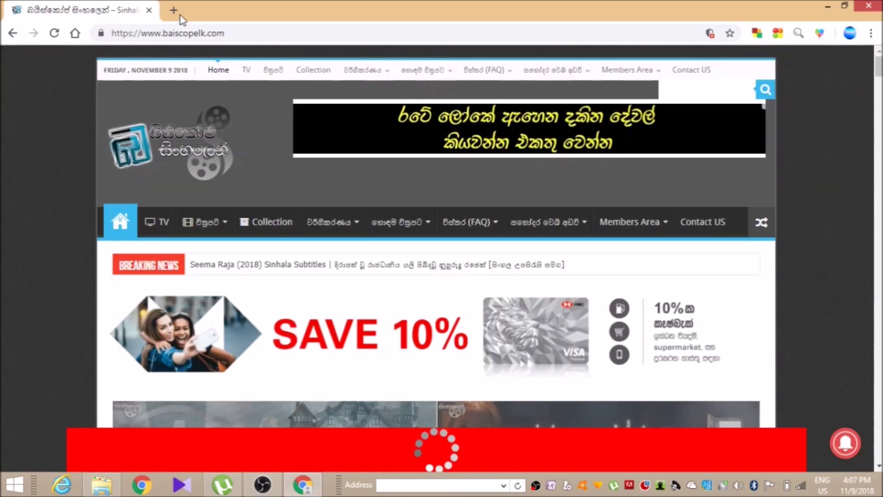
Close the Baiscope tab and search 'a brilliant young mind english subtitles' in a new tab.
{"action": "left_click", "coordinate": [173, 10]}
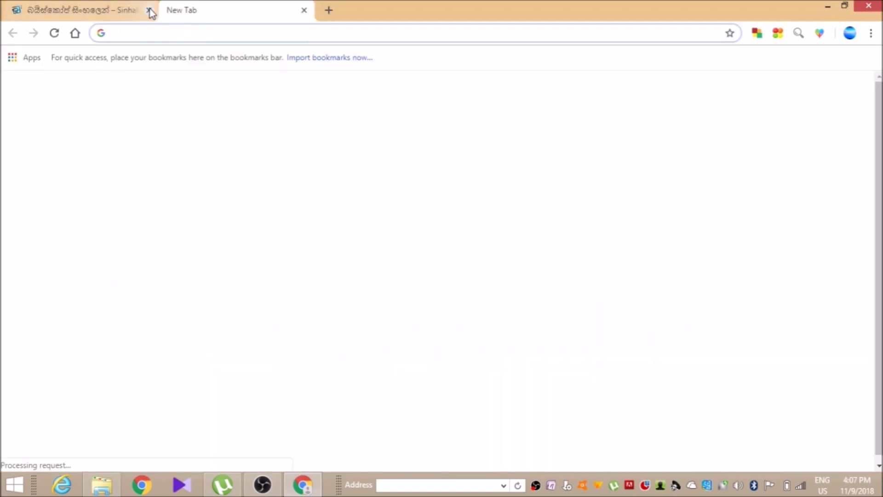
{"action": "left_click", "coordinate": [149, 10]}
{"action": "type", "text": "a b"}
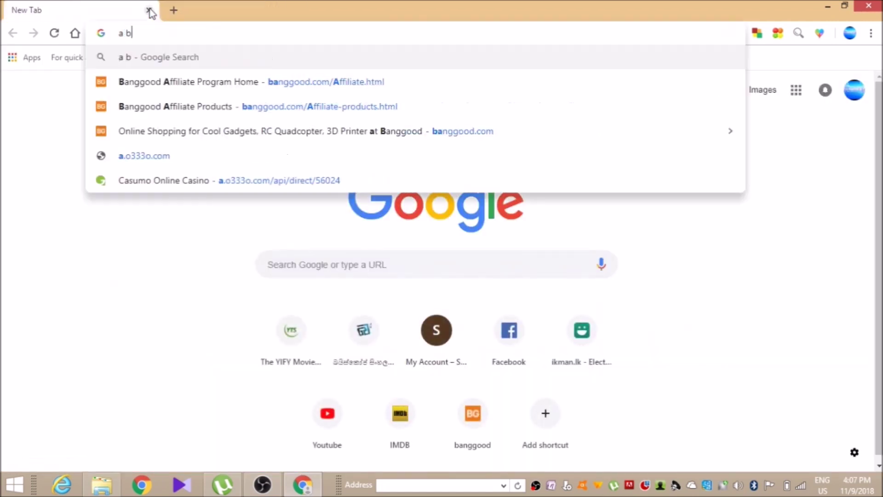
{"action": "type", "text": "rillia"}
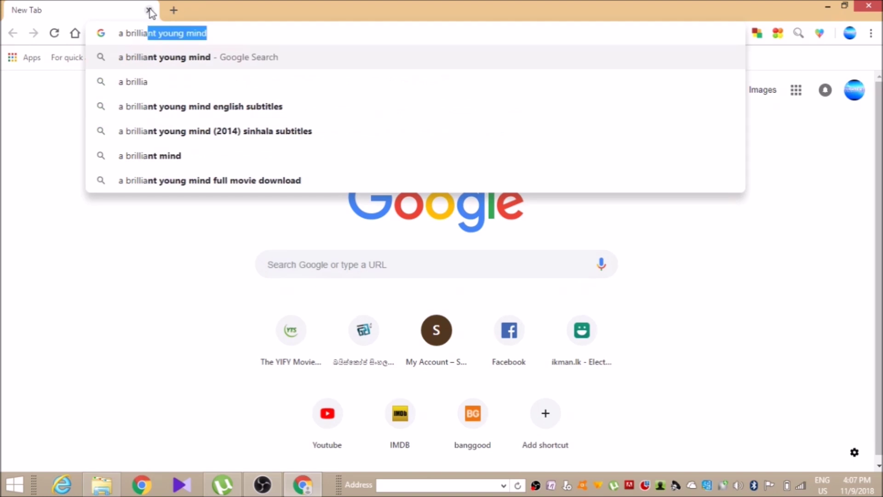
{"action": "type", "text": "nt youn"}
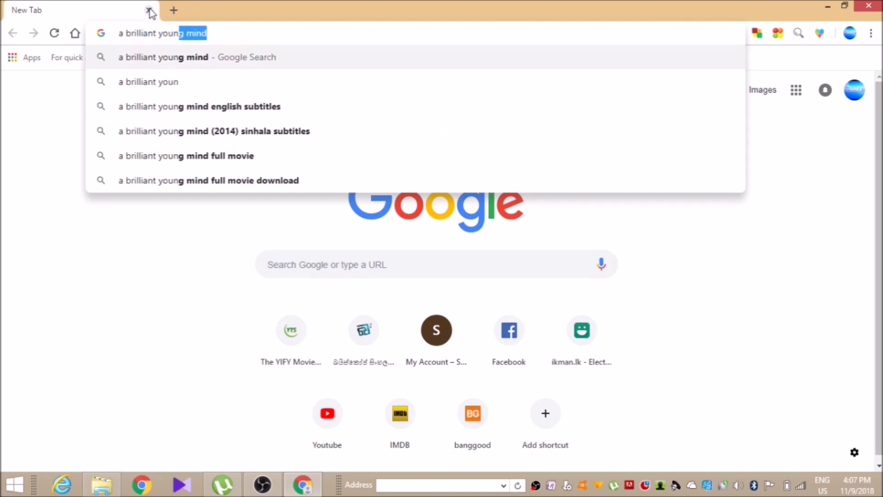
{"action": "type", "text": "g mind"}
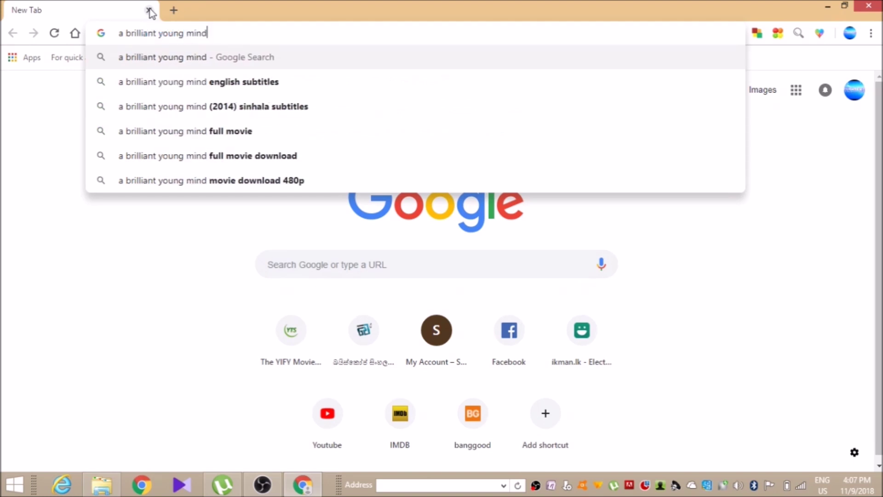
{"action": "left_click", "coordinate": [256, 91]}
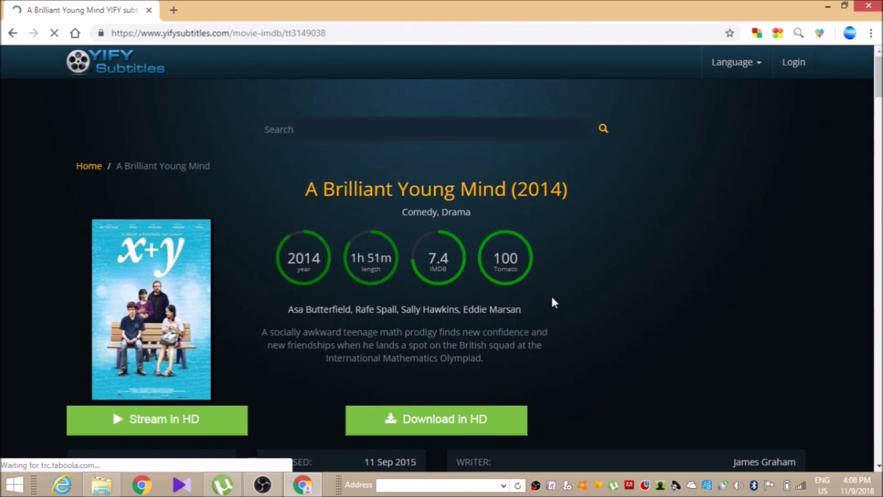
Scroll to All Subtitles and open the English A.Brilliant.Young.Mind.2014.720p.BluRay.x264.[YTS.AG] entry.
{"action": "scroll", "coordinate": [554, 302], "scroll_direction": "down", "scroll_amount": 8}
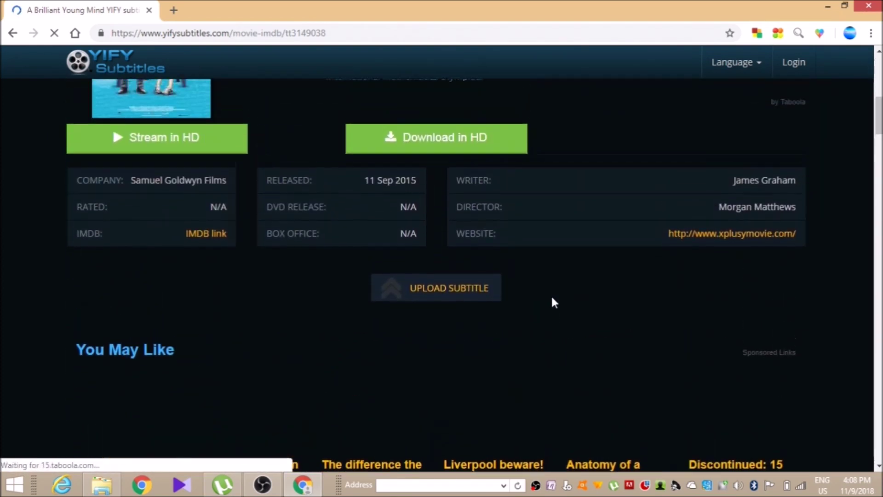
{"action": "scroll", "coordinate": [555, 302], "scroll_direction": "down", "scroll_amount": 10}
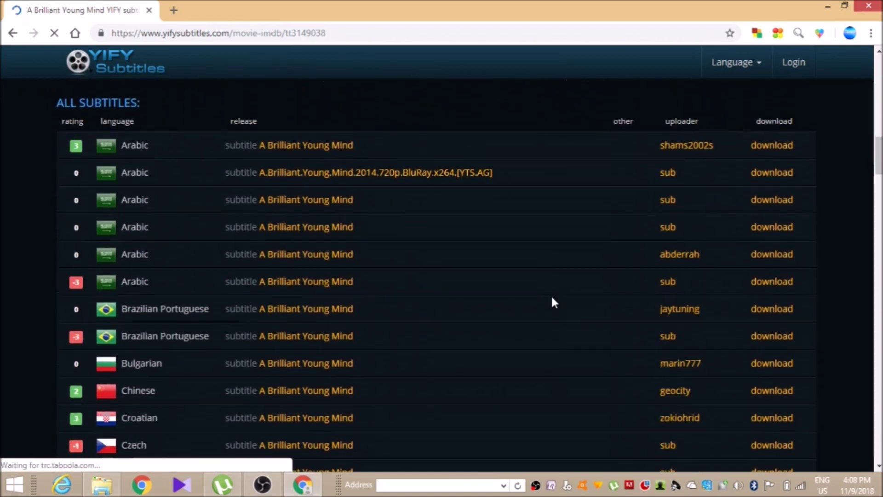
{"action": "scroll", "coordinate": [552, 297], "scroll_direction": "down", "scroll_amount": 1}
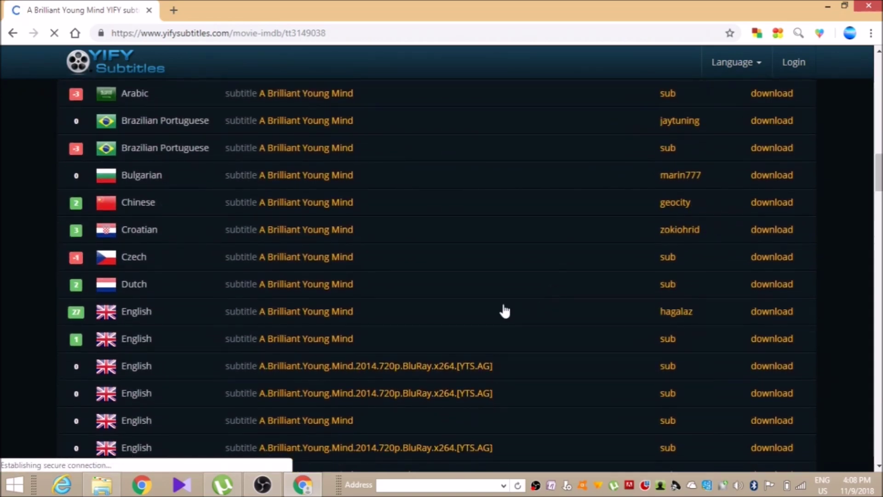
{"action": "scroll", "coordinate": [504, 311], "scroll_direction": "down", "scroll_amount": 1}
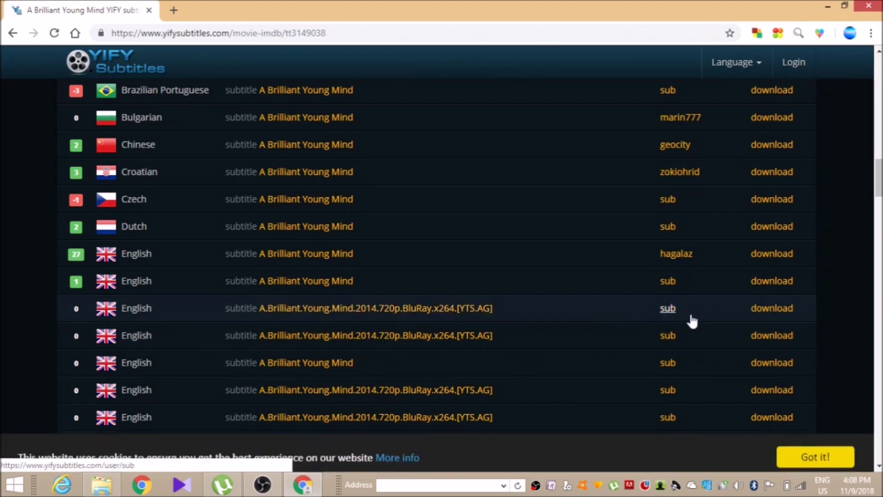
{"action": "left_click", "coordinate": [768, 314]}
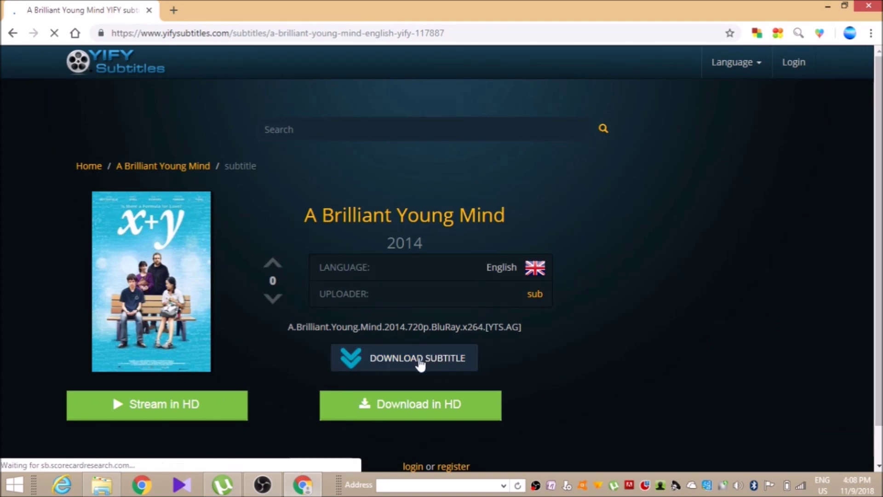
Download the English subtitle zip, open it in WinRAR, and bring up Extract To options.
{"action": "left_click", "coordinate": [419, 363]}
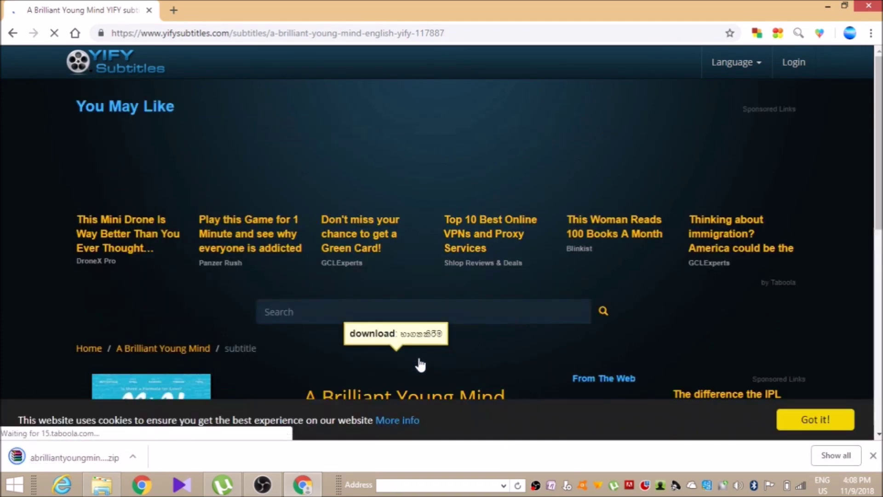
{"action": "left_click", "coordinate": [49, 464]}
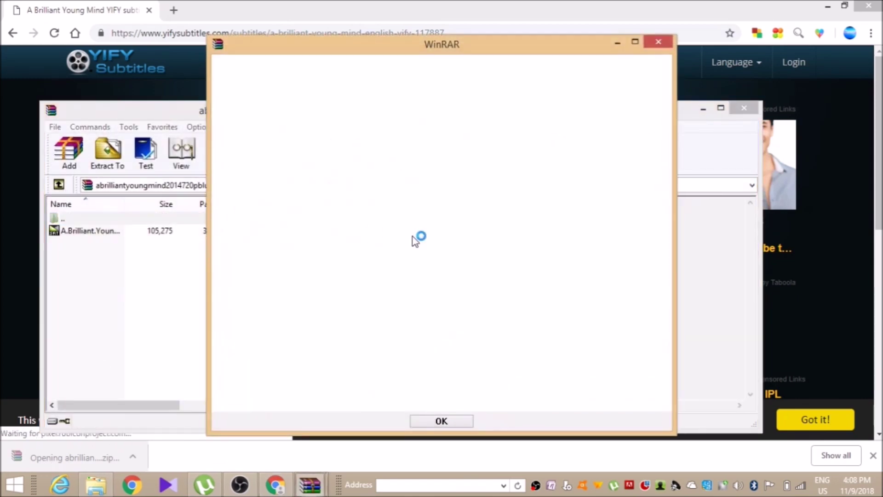
{"action": "left_click", "coordinate": [107, 149]}
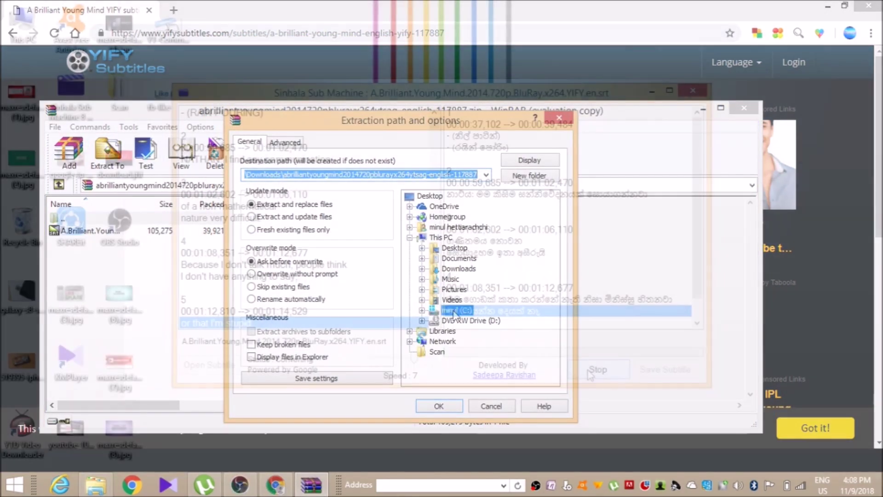